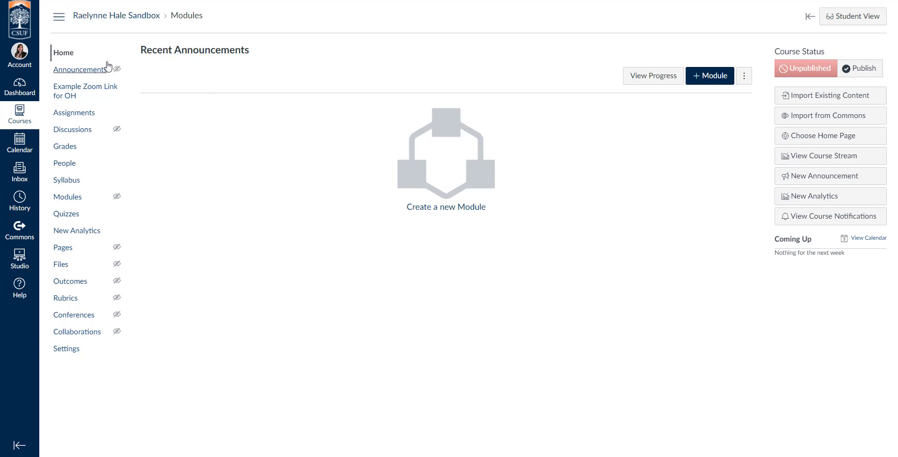
Step: Open the quiz "New Quiz Name" from the course's quiz list for building its content
{"action": "left_click", "coordinate": [68, 215]}
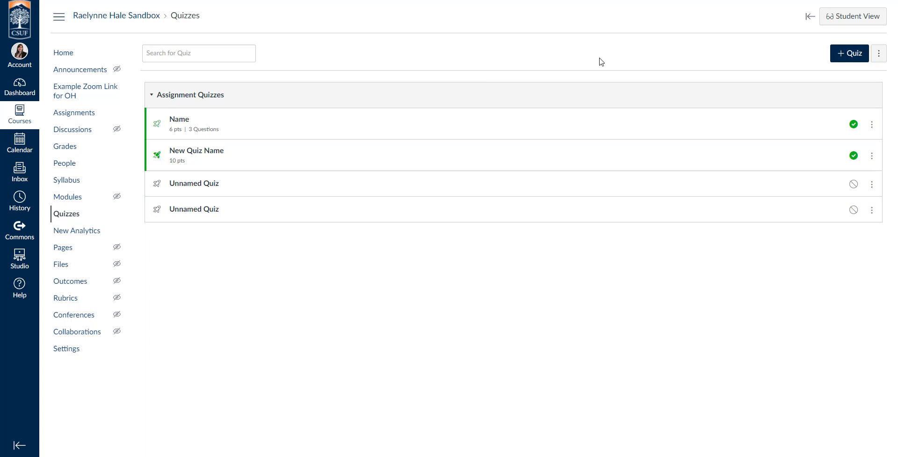
{"action": "left_click", "coordinate": [879, 53]}
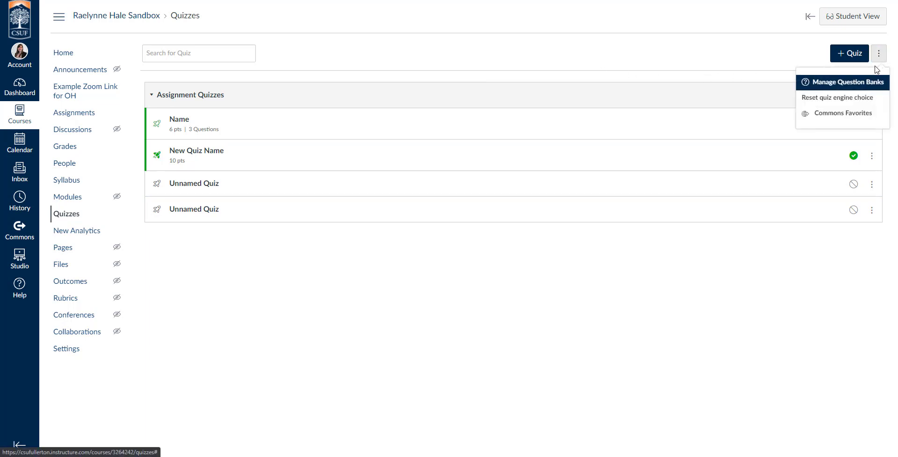
{"action": "left_click", "coordinate": [748, 65]}
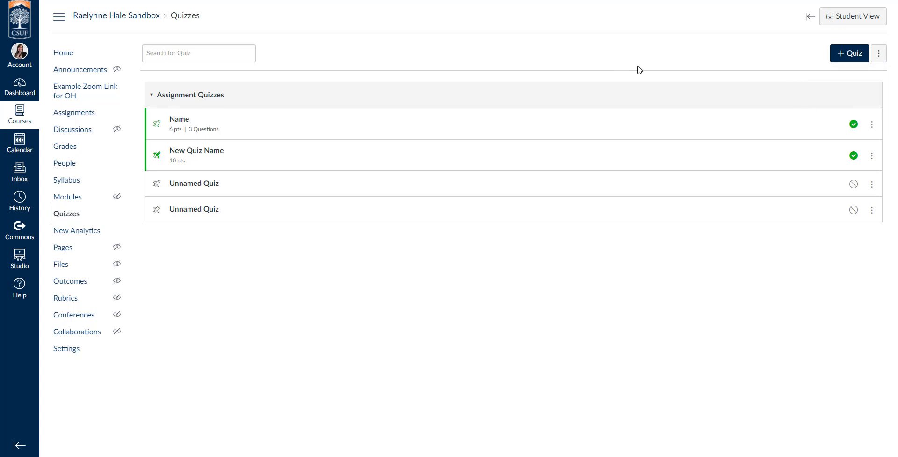
{"action": "left_click", "coordinate": [209, 154]}
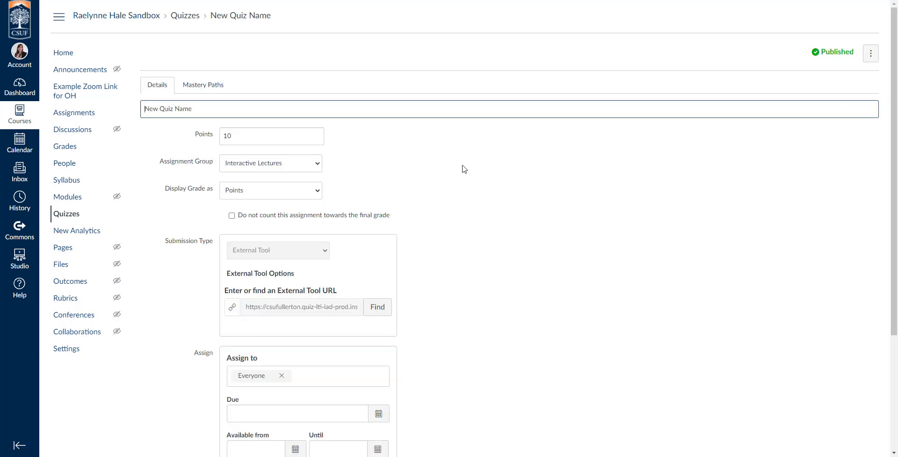
{"action": "scroll", "coordinate": [464, 168], "scroll_direction": "down", "scroll_amount": 4}
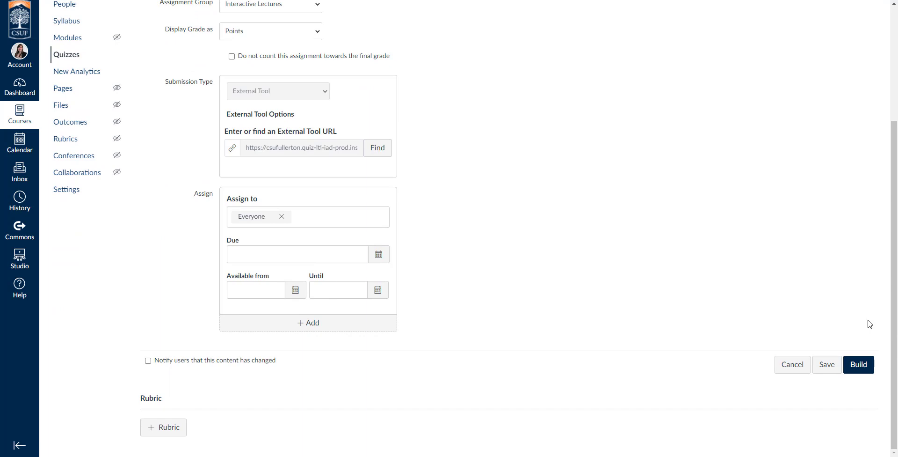
{"action": "left_click", "coordinate": [858, 364]}
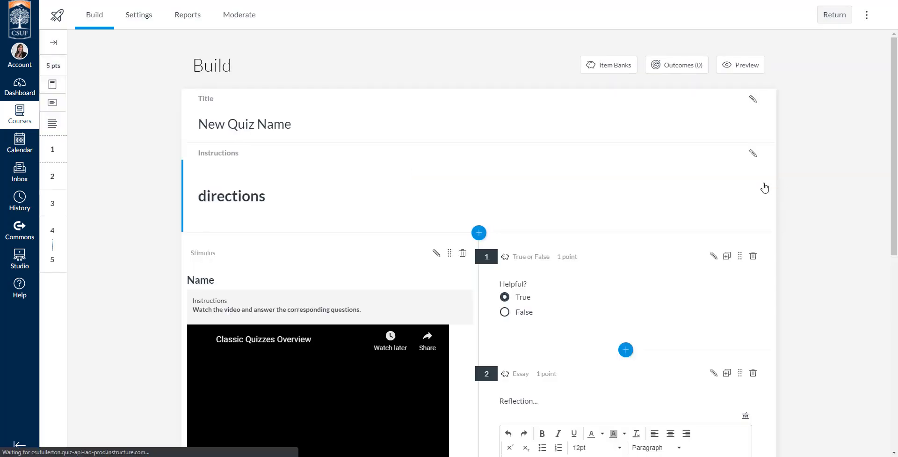
Step: Go to the item bank management and create a bank named "New Bank 200"
{"action": "left_click", "coordinate": [866, 15]}
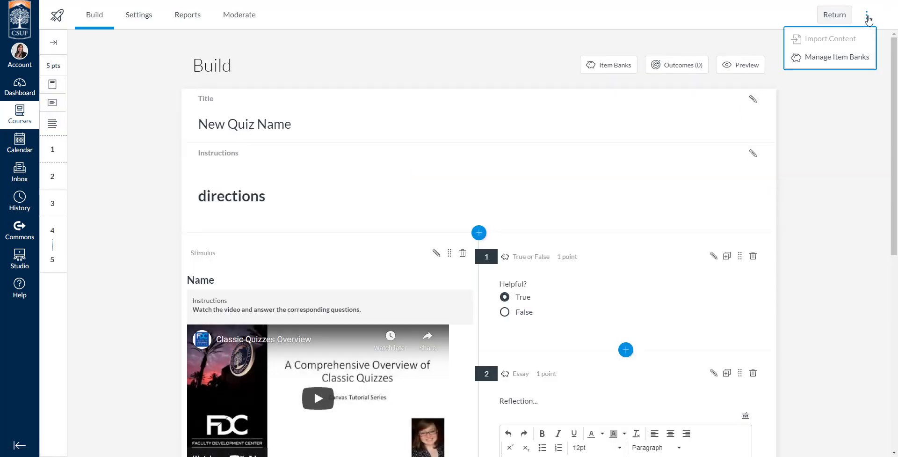
{"action": "left_click", "coordinate": [837, 58]}
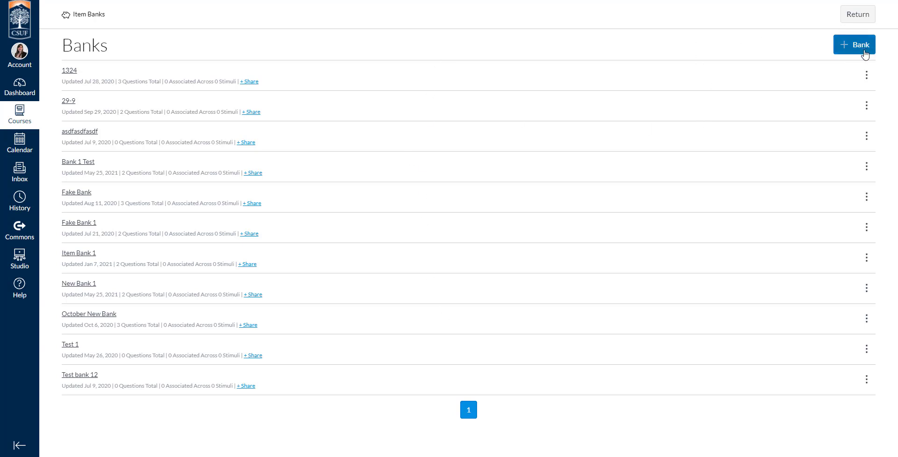
{"action": "left_click", "coordinate": [865, 54]}
{"action": "left_click", "coordinate": [444, 240]}
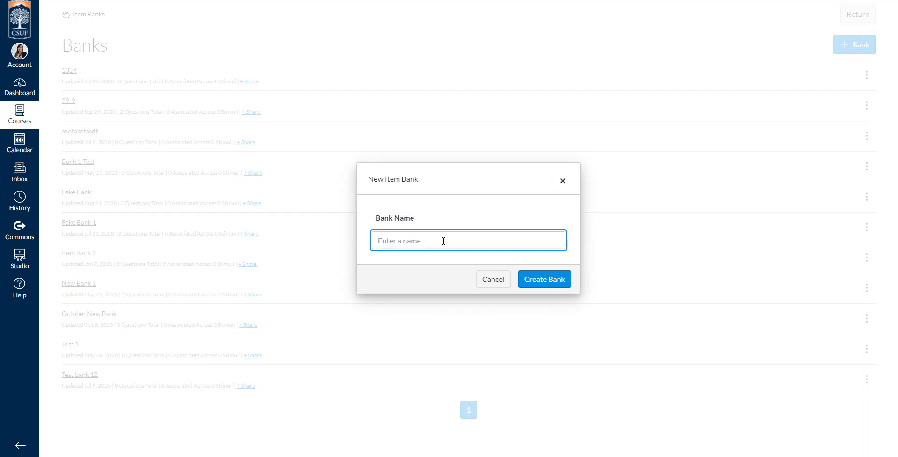
{"action": "type", "text": "New Bank 200"}
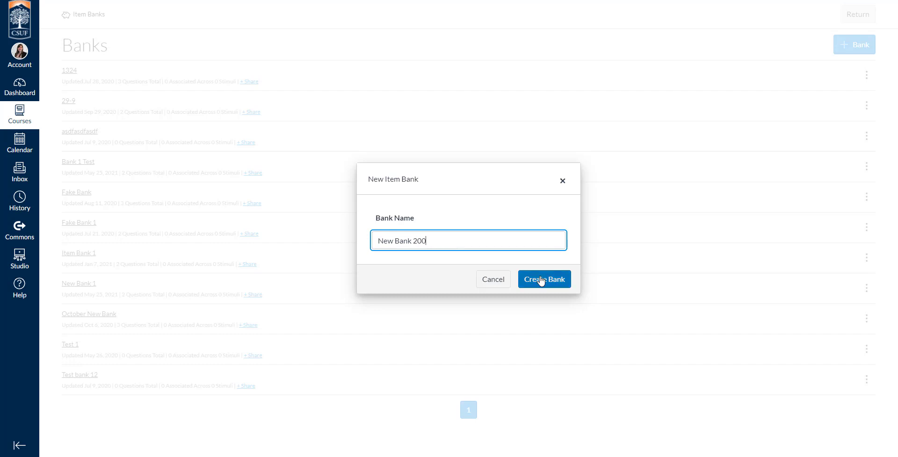
{"action": "left_click", "coordinate": [542, 280]}
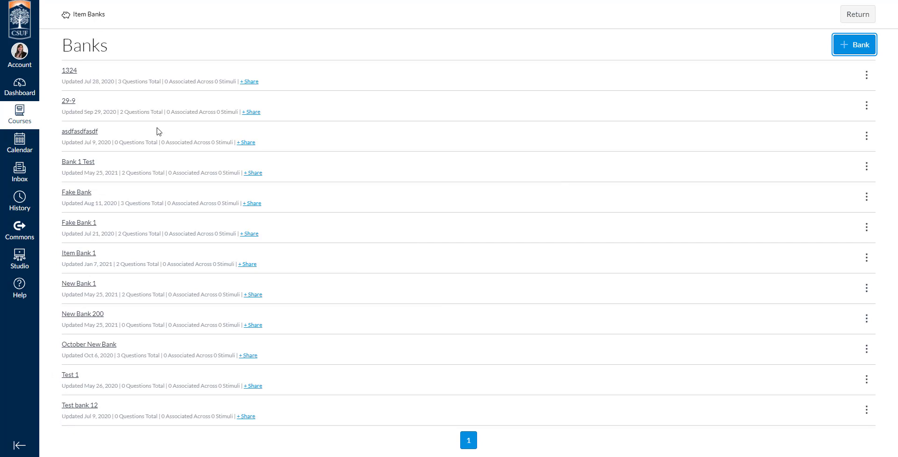
Step: Open New Bank 200 and start a True or False question in it
{"action": "left_click", "coordinate": [81, 318]}
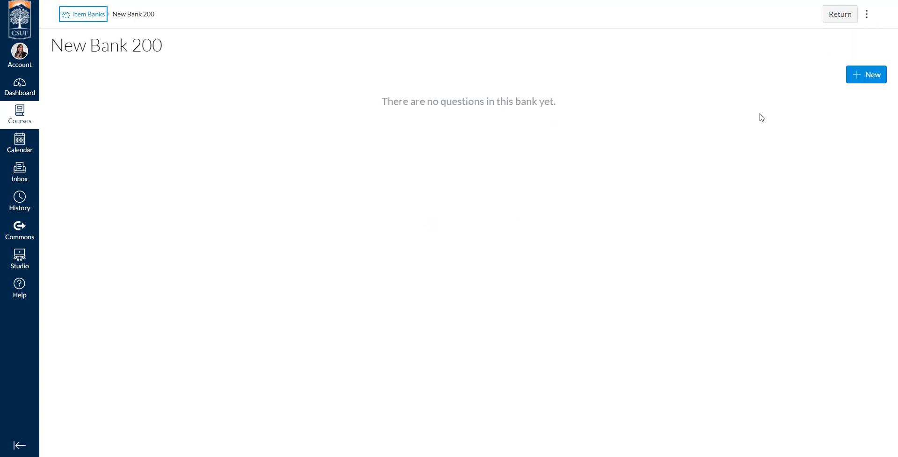
{"action": "left_click", "coordinate": [878, 82]}
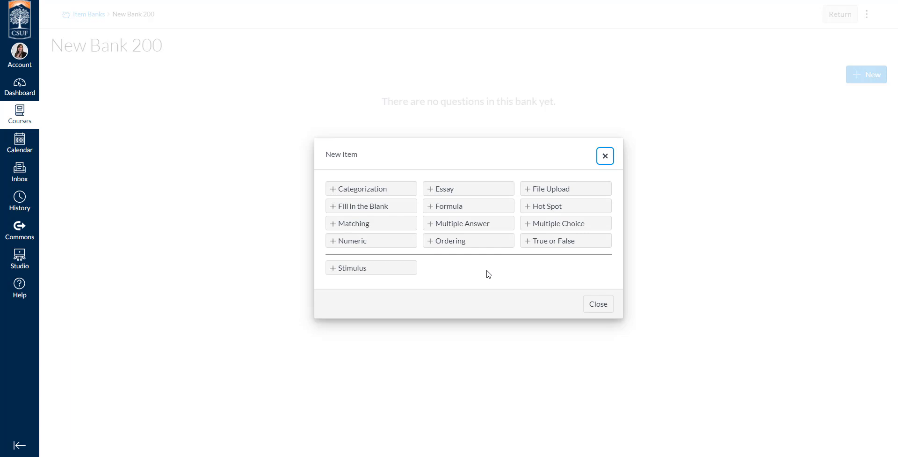
{"action": "left_click", "coordinate": [573, 242]}
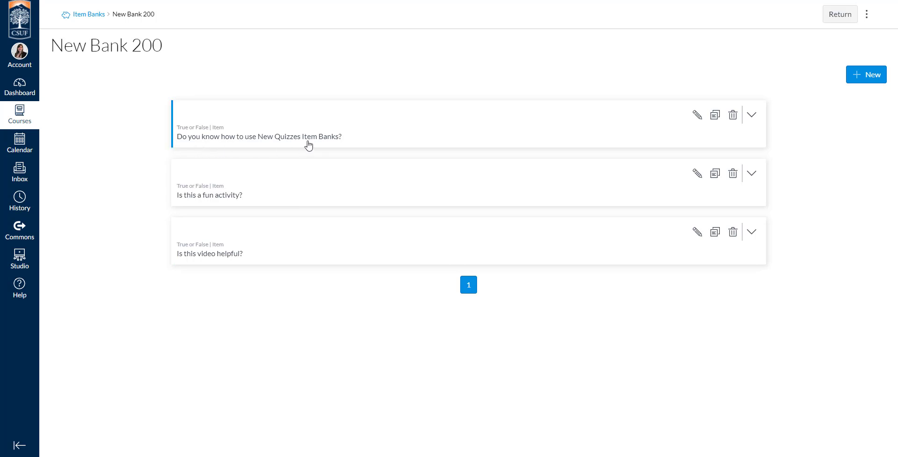
Step: Expand the three True or False questions in New Bank 200 to review their answers
{"action": "left_click", "coordinate": [308, 145]}
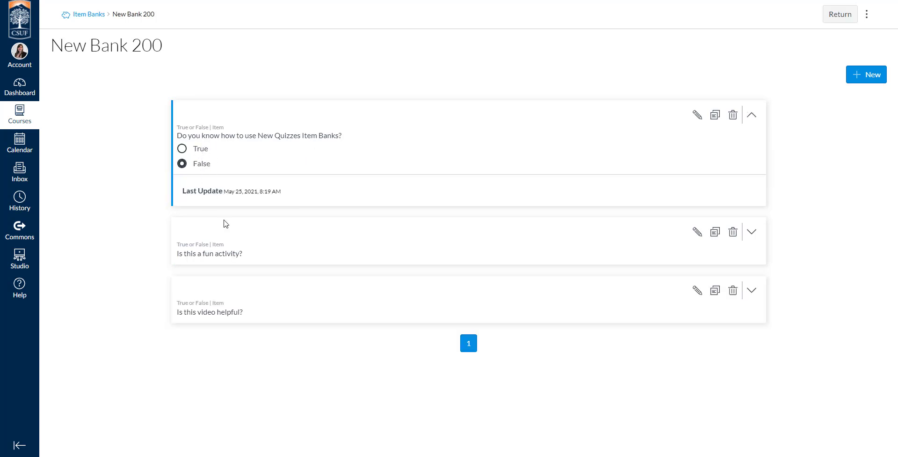
{"action": "left_click", "coordinate": [231, 229]}
{"action": "left_click", "coordinate": [274, 351]}
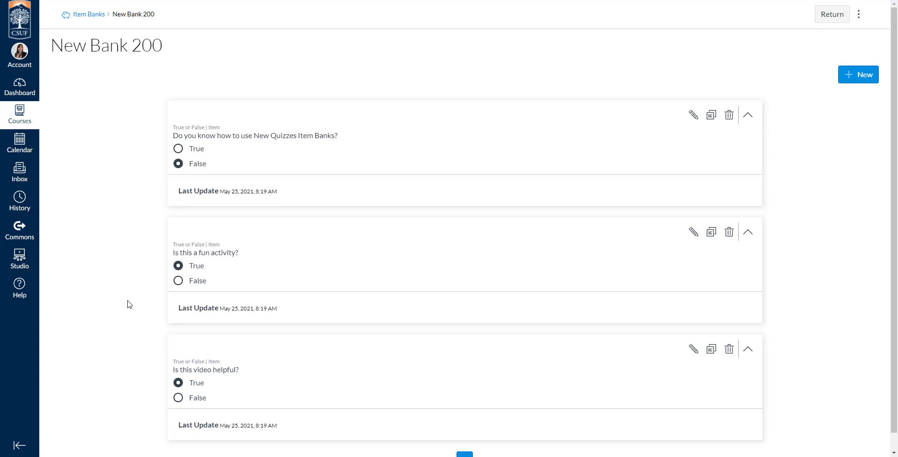
{"action": "scroll", "coordinate": [126, 196], "scroll_direction": "down", "scroll_amount": 1}
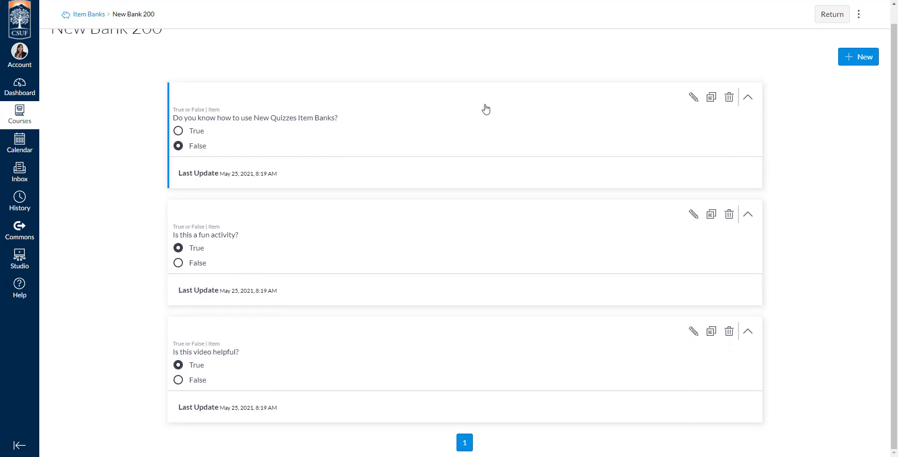
Step: Add a True or False question "Again?" to New Bank 200 with False as the correct answer
{"action": "left_click", "coordinate": [850, 68]}
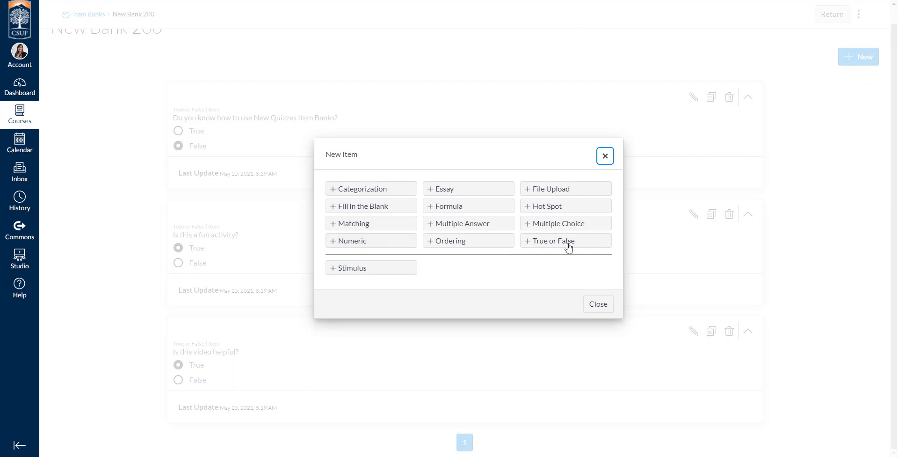
{"action": "left_click", "coordinate": [564, 244]}
{"action": "left_click", "coordinate": [177, 112]}
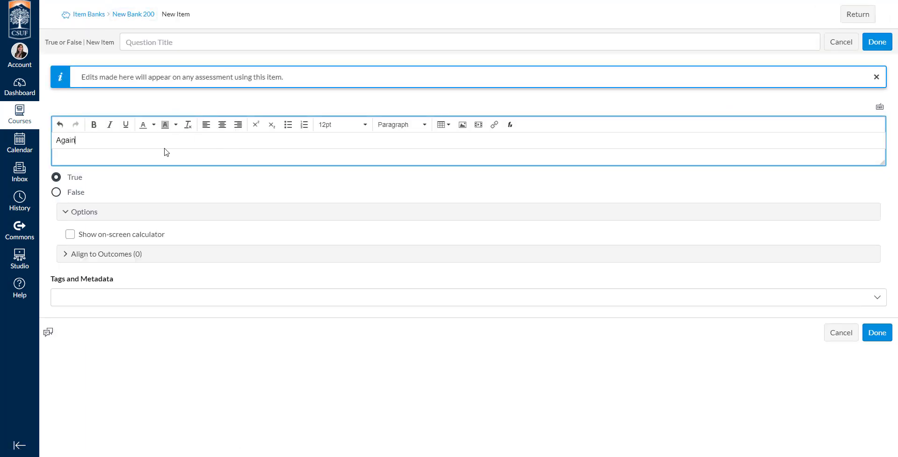
{"action": "left_click", "coordinate": [57, 192]}
{"action": "left_click", "coordinate": [873, 280]}
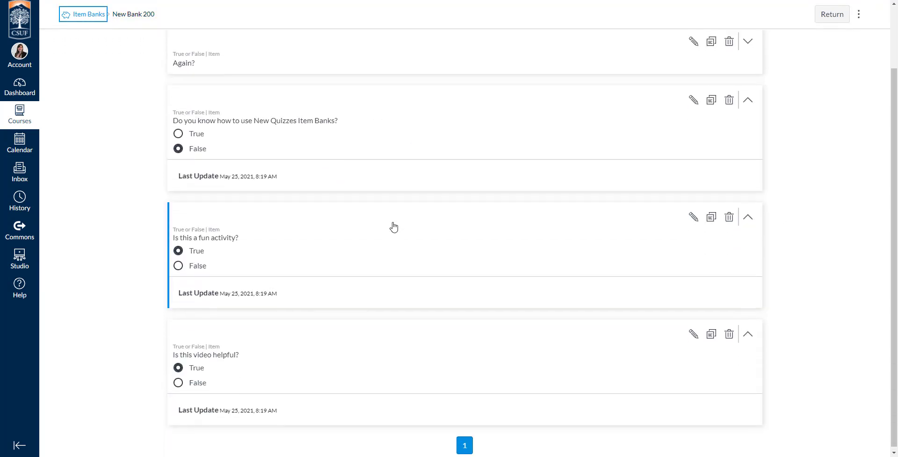
Step: Expand the "Again?" question and look through all the questions in the bank
{"action": "left_click", "coordinate": [231, 124]}
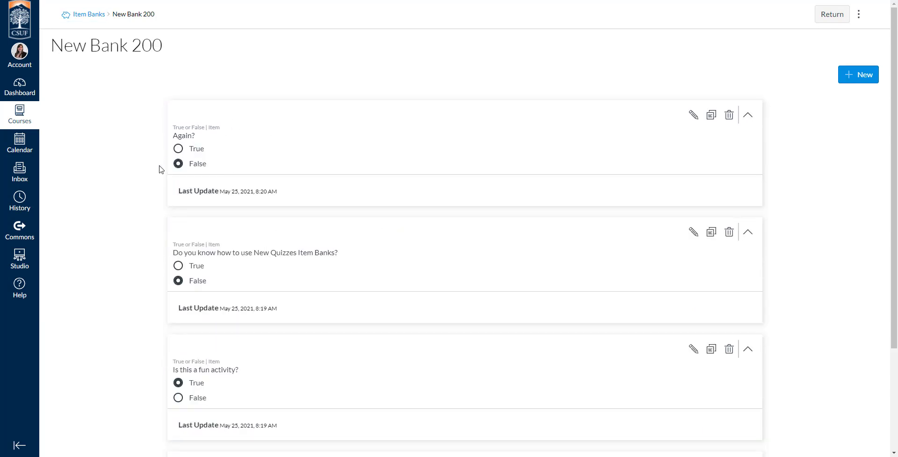
{"action": "scroll", "coordinate": [118, 170], "scroll_direction": "down", "scroll_amount": 3}
{"action": "scroll", "coordinate": [118, 171], "scroll_direction": "up", "scroll_amount": 3}
{"action": "scroll", "coordinate": [795, 73], "scroll_direction": "down", "scroll_amount": 1}
{"action": "scroll", "coordinate": [597, 297], "scroll_direction": "down", "scroll_amount": 3}
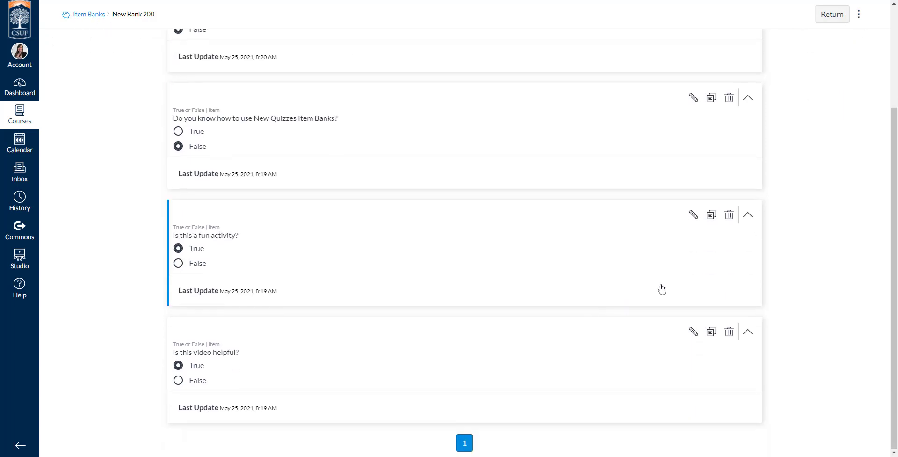
{"action": "scroll", "coordinate": [662, 287], "scroll_direction": "up", "scroll_amount": 4}
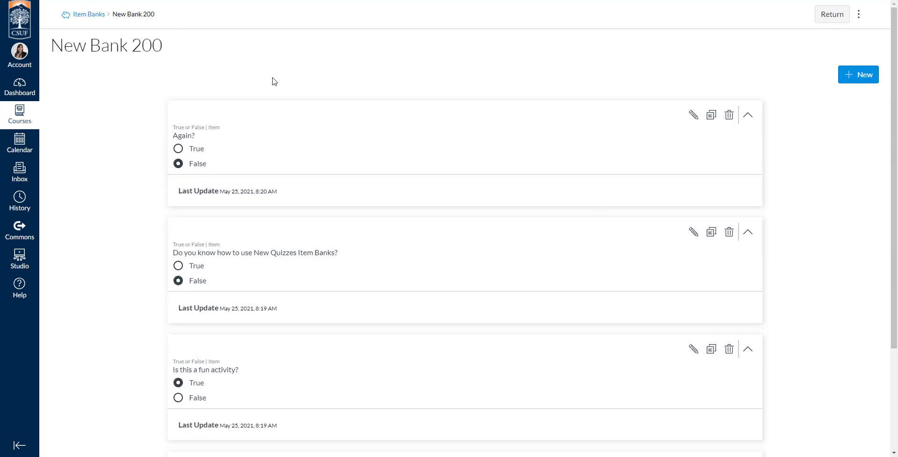
Step: Return to the quiz build page and open New Bank 200 to insert content after the last quiz item
{"action": "left_click", "coordinate": [842, 14]}
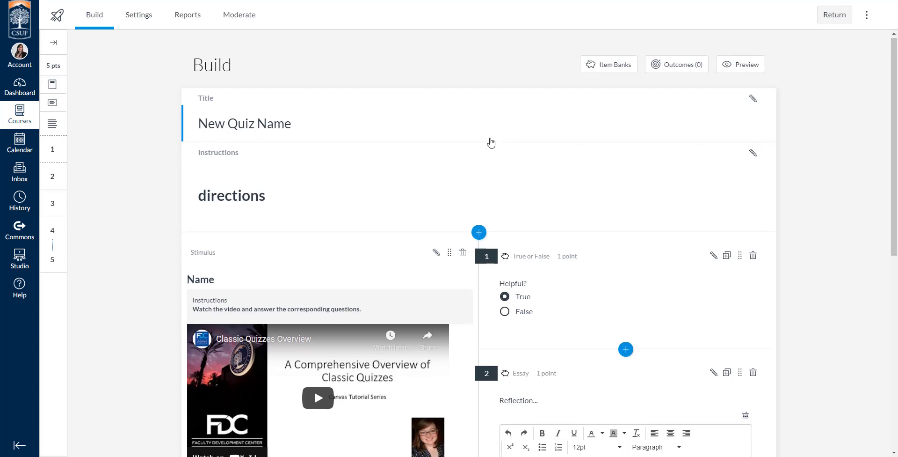
{"action": "scroll", "coordinate": [489, 141], "scroll_direction": "down", "scroll_amount": 8}
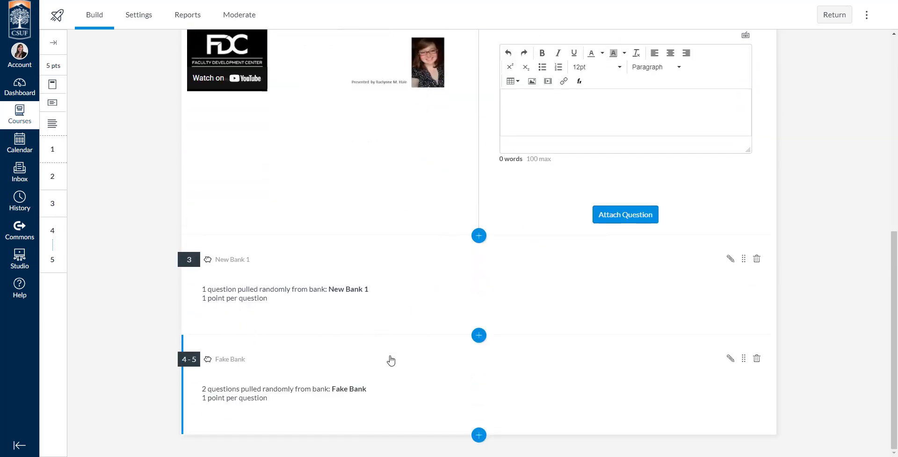
{"action": "left_click", "coordinate": [478, 435]}
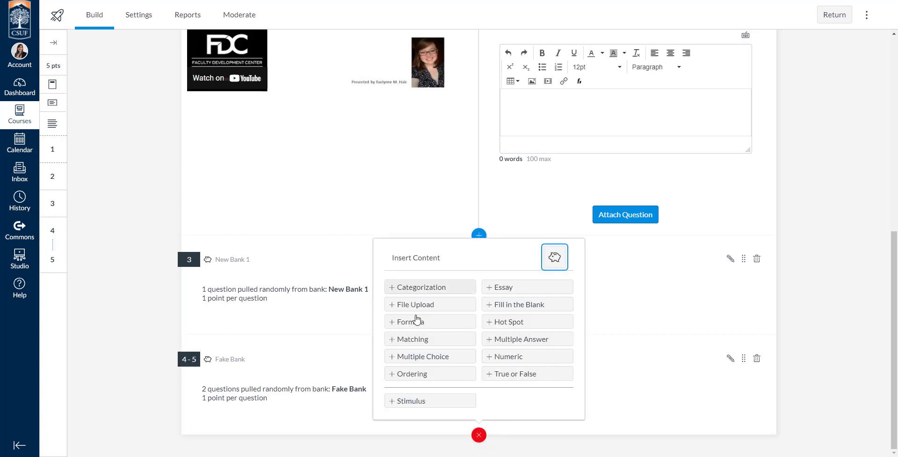
{"action": "left_click", "coordinate": [554, 262]}
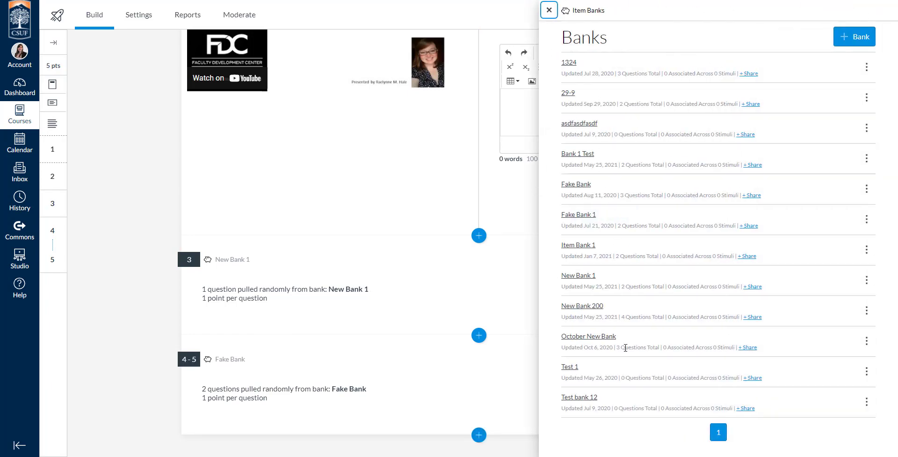
{"action": "left_click", "coordinate": [588, 307]}
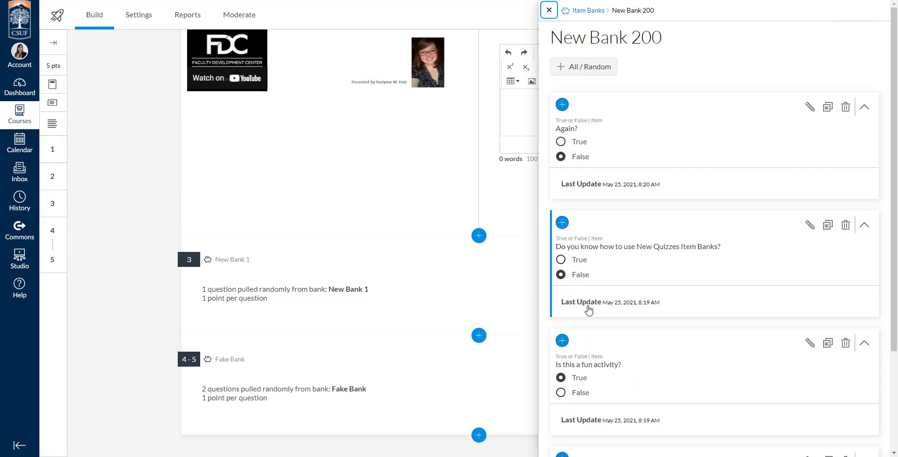
Step: Insert "Again?" and "Do you know how to use New Quizzes Item Banks?" individually, plus all questions of New Bank 200, into the quiz
{"action": "left_click", "coordinate": [562, 104]}
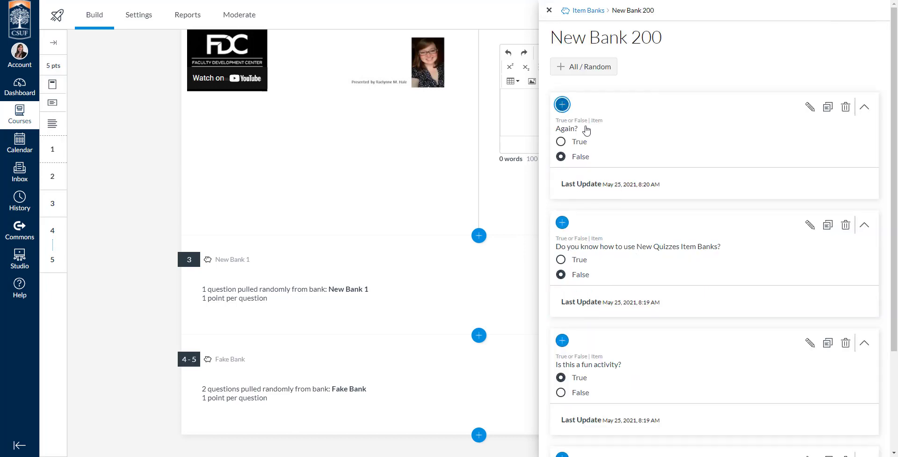
{"action": "left_click", "coordinate": [565, 224]}
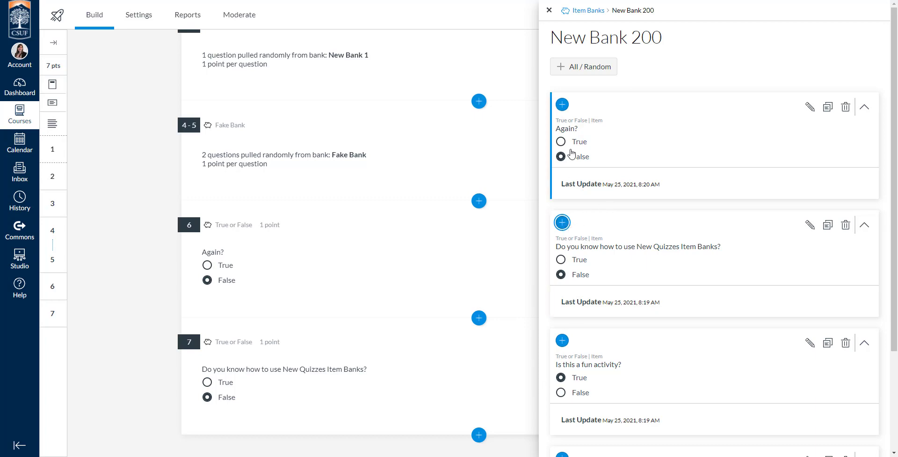
{"action": "scroll", "coordinate": [611, 270], "scroll_direction": "down", "scroll_amount": 3}
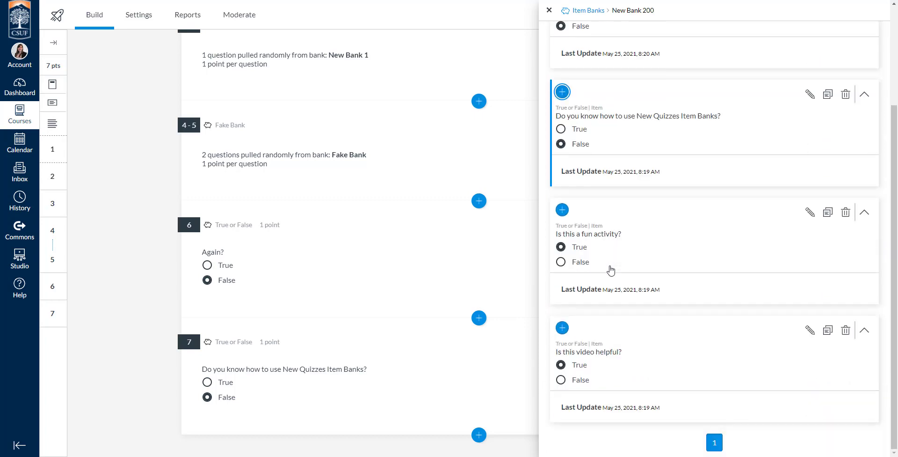
{"action": "scroll", "coordinate": [610, 267], "scroll_direction": "up", "scroll_amount": 3}
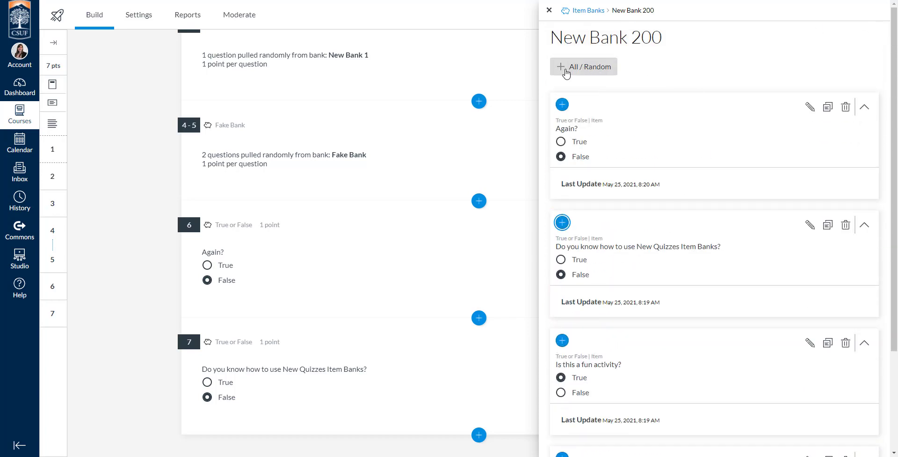
{"action": "left_click", "coordinate": [583, 70]}
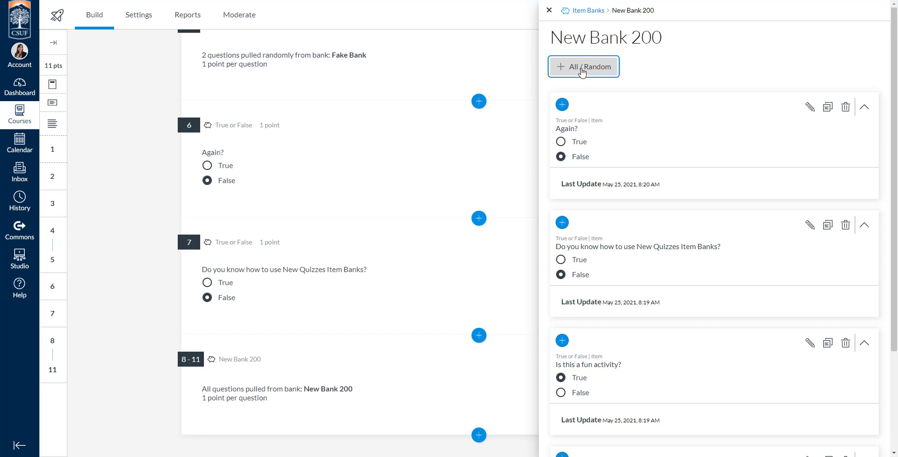
Step: Close the item banks and check the inserted bank questions at the end of the quiz
{"action": "left_click", "coordinate": [549, 11]}
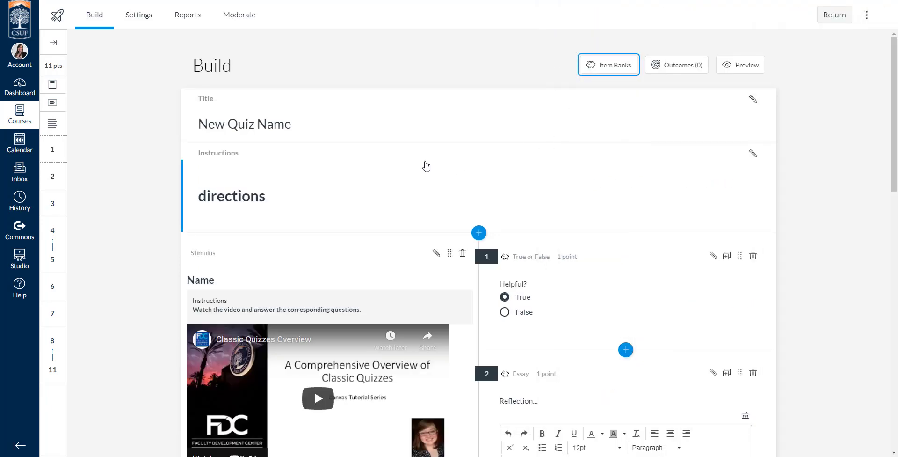
{"action": "scroll", "coordinate": [425, 166], "scroll_direction": "down", "scroll_amount": 4}
{"action": "scroll", "coordinate": [425, 166], "scroll_direction": "down", "scroll_amount": 10}
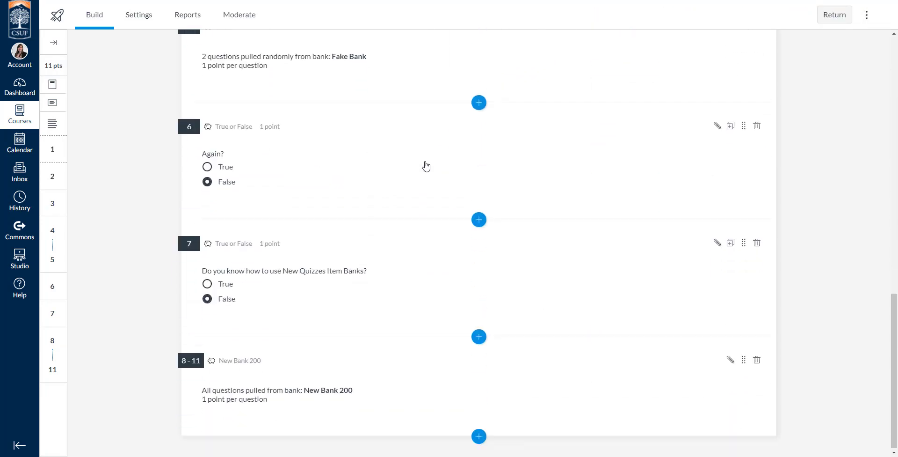
Step: Remove the individually inserted questions "Again?" and "Do you know how to use New Quizzes Item Banks?" from the quiz
{"action": "left_click", "coordinate": [757, 125]}
{"action": "left_click", "coordinate": [537, 261]}
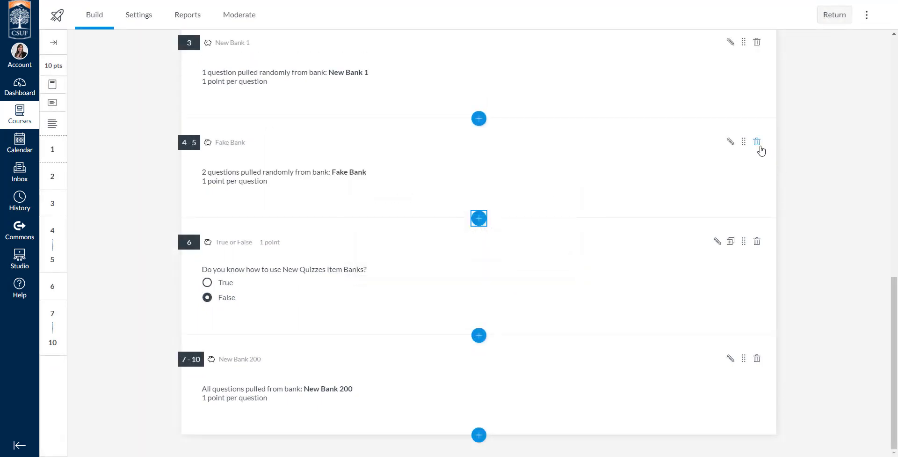
{"action": "left_click", "coordinate": [756, 241]}
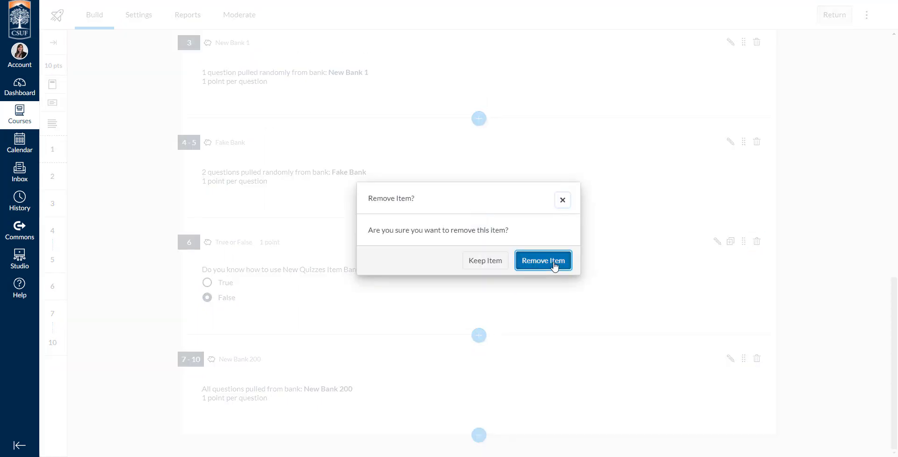
{"action": "left_click", "coordinate": [555, 262]}
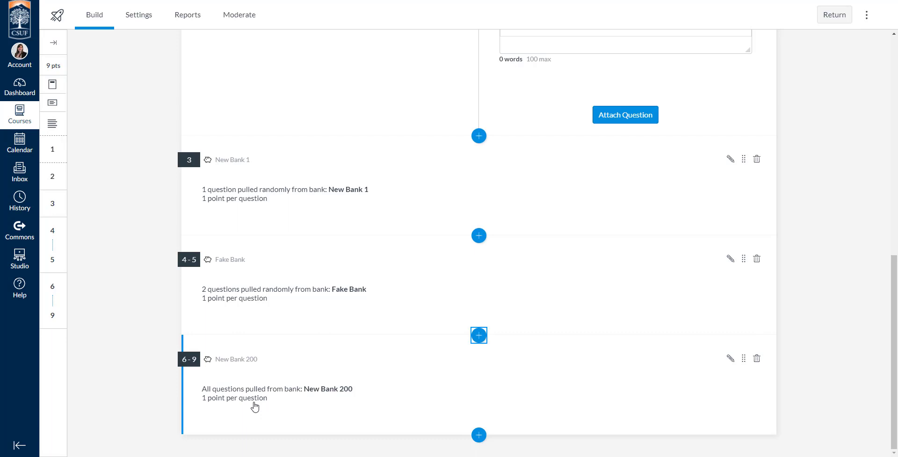
Step: Change the New Bank 200 item to randomly select 2 questions worth 0.5 points each and save it
{"action": "left_click", "coordinate": [733, 364]}
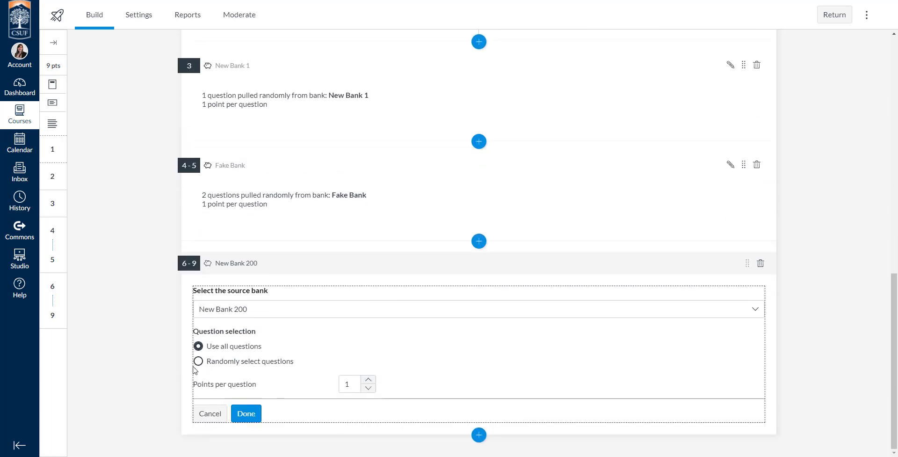
{"action": "left_click", "coordinate": [199, 362]}
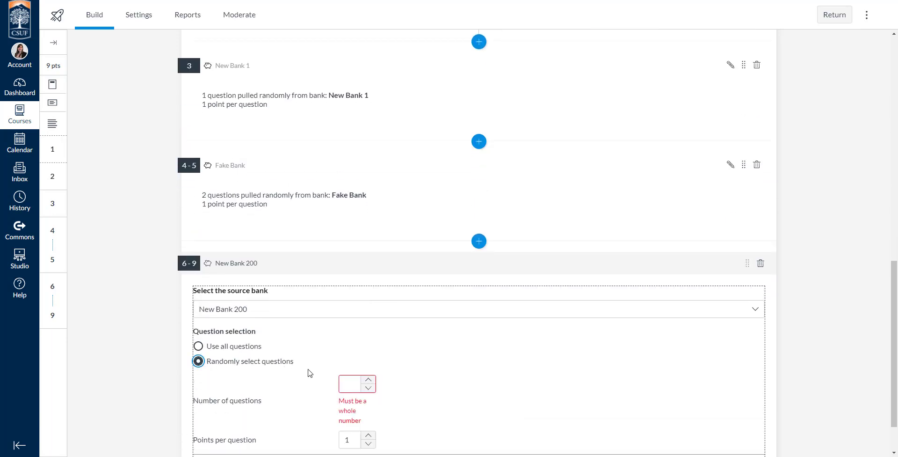
{"action": "scroll", "coordinate": [290, 365], "scroll_direction": "down", "scroll_amount": 1}
{"action": "left_click", "coordinate": [369, 323]}
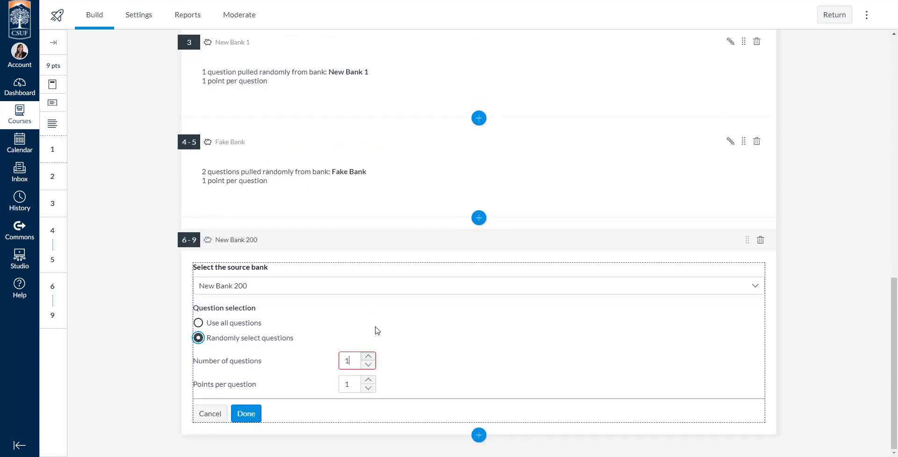
{"action": "left_click", "coordinate": [367, 356]}
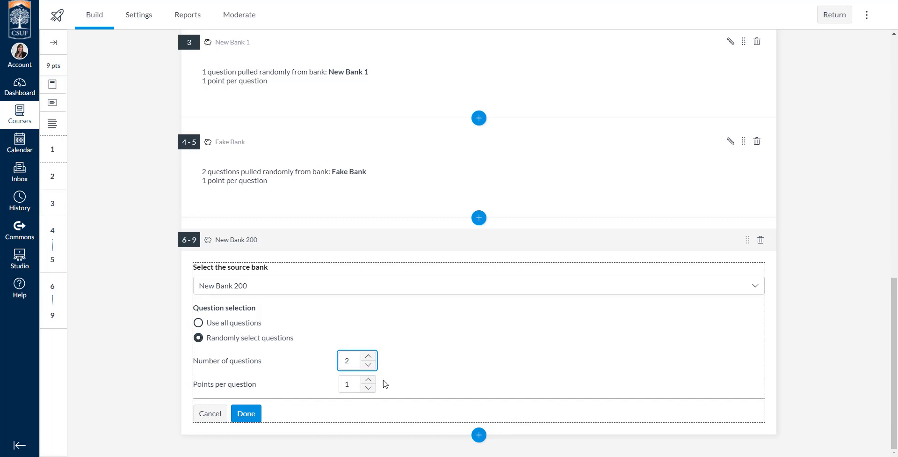
{"action": "left_click", "coordinate": [369, 387]}
{"action": "type", "text": "."}
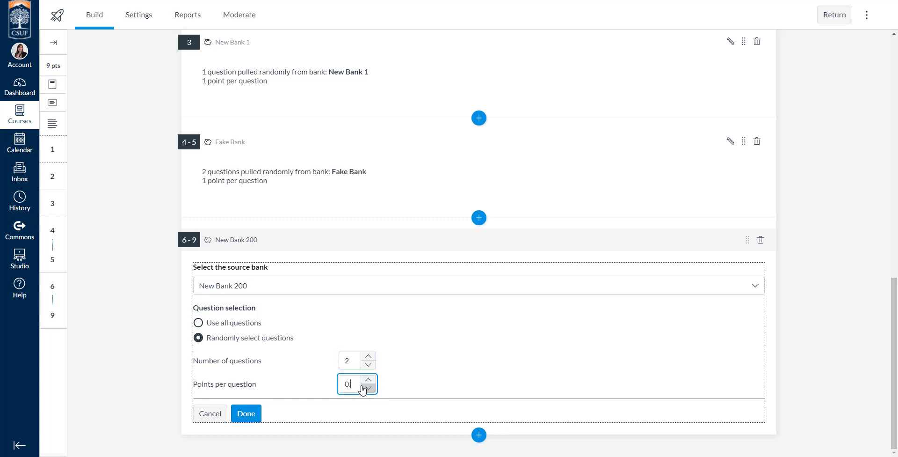
{"action": "type", "text": "5"}
{"action": "left_click", "coordinate": [395, 357]}
{"action": "left_click", "coordinate": [246, 414]}
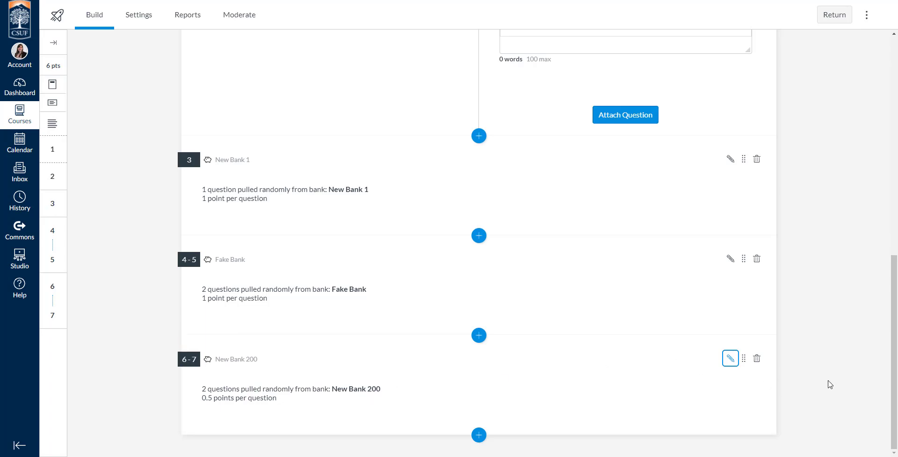
Step: Preview the quiz, check the questions pulled from the banks down to the last one, and exit the preview
{"action": "scroll", "coordinate": [830, 384], "scroll_direction": "up", "scroll_amount": 10}
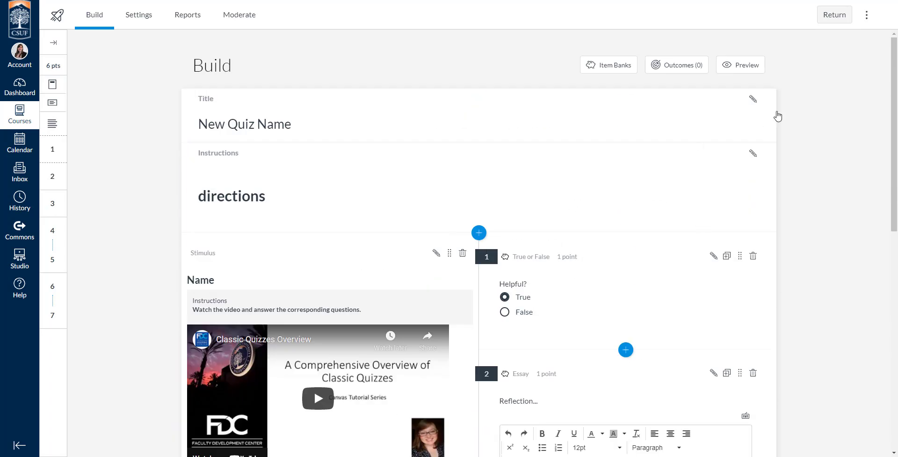
{"action": "left_click", "coordinate": [746, 69]}
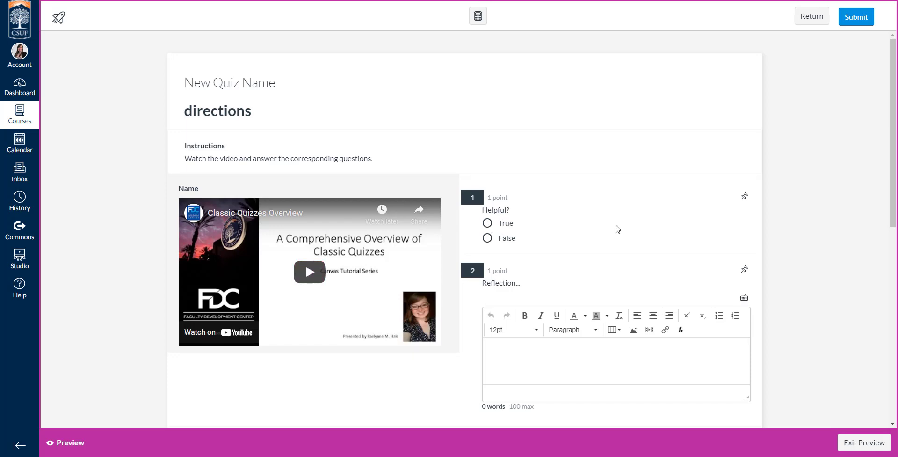
{"action": "scroll", "coordinate": [615, 226], "scroll_direction": "down", "scroll_amount": 7}
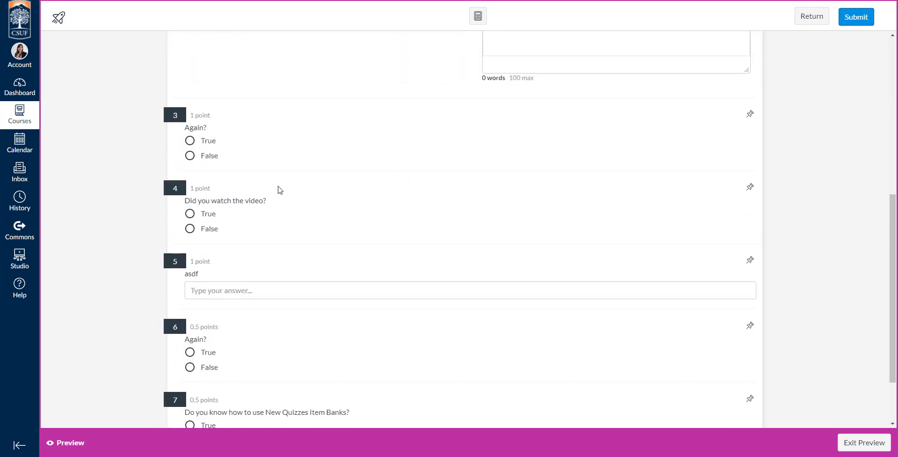
{"action": "scroll", "coordinate": [276, 190], "scroll_direction": "down", "scroll_amount": 2}
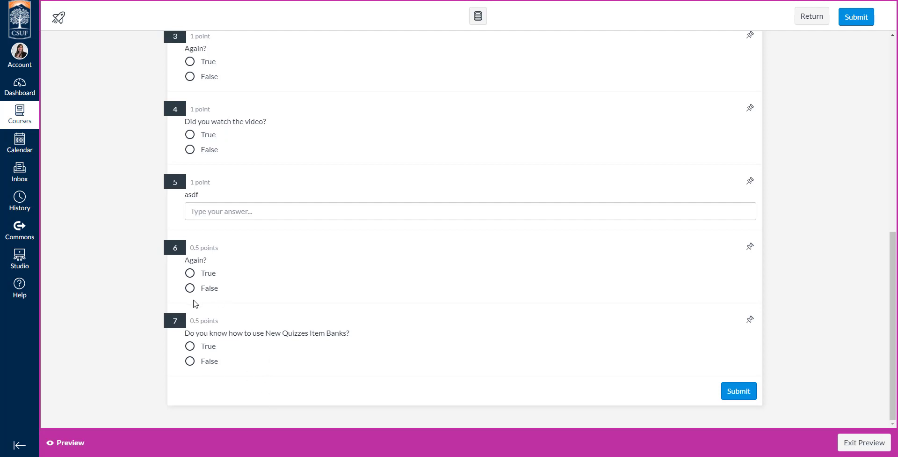
{"action": "left_click", "coordinate": [853, 441]}
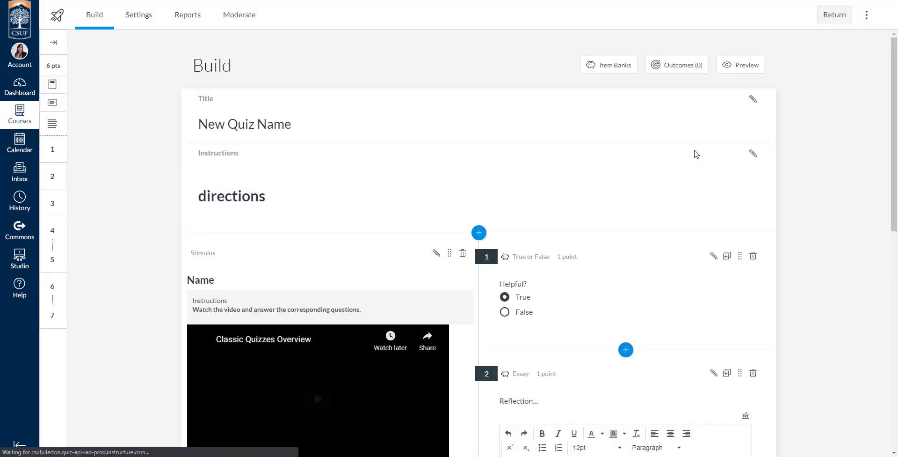
Step: Preview the quiz again to compare which bank questions are randomly drawn, then return to the build page
{"action": "left_click", "coordinate": [738, 70]}
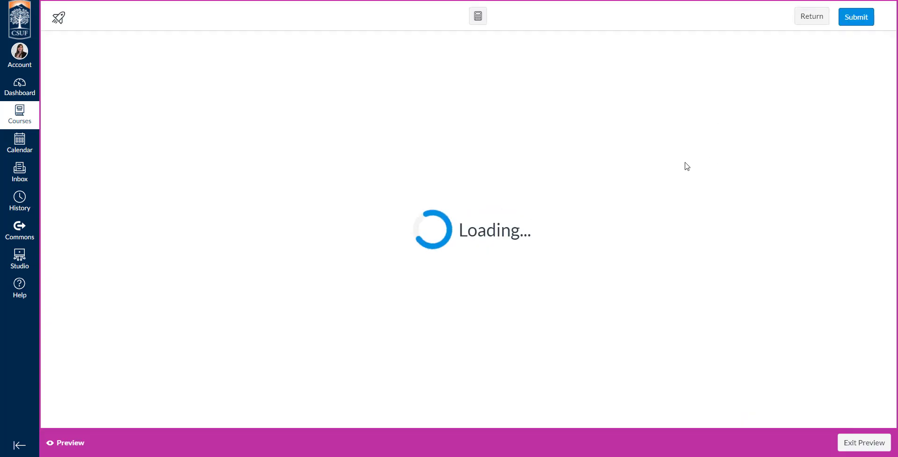
{"action": "scroll", "coordinate": [675, 195], "scroll_direction": "down", "scroll_amount": 12}
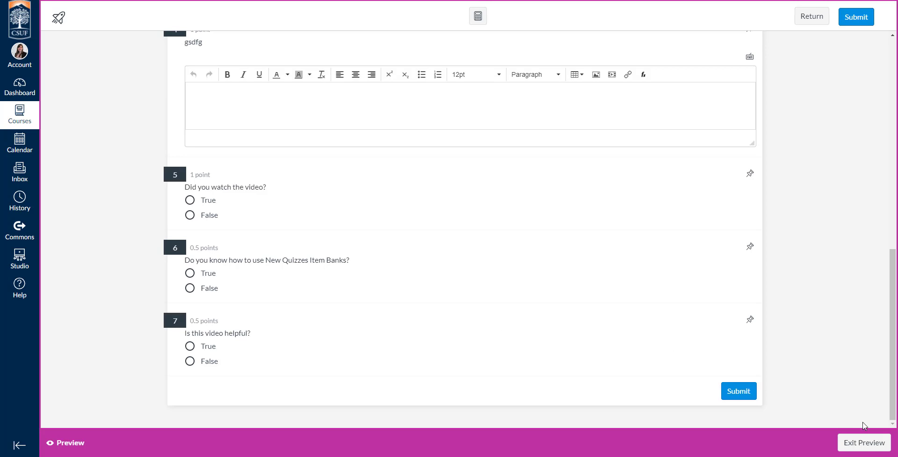
{"action": "left_click", "coordinate": [866, 441]}
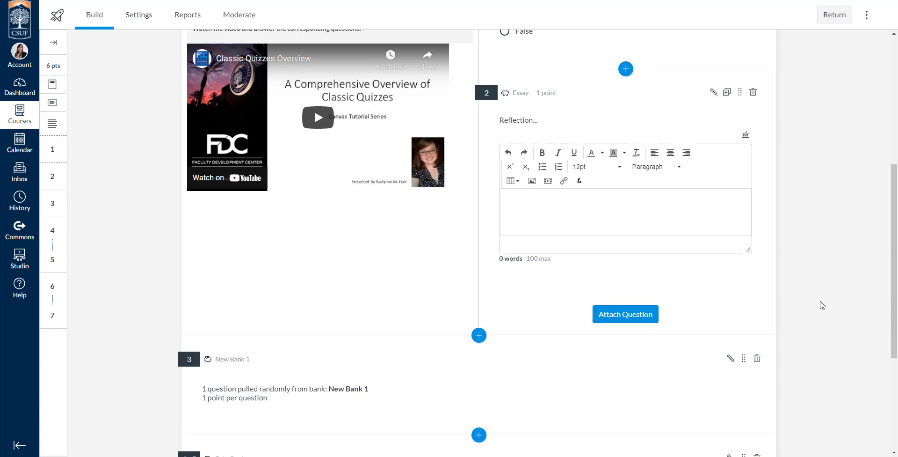
{"action": "scroll", "coordinate": [834, 328], "scroll_direction": "up", "scroll_amount": 6}
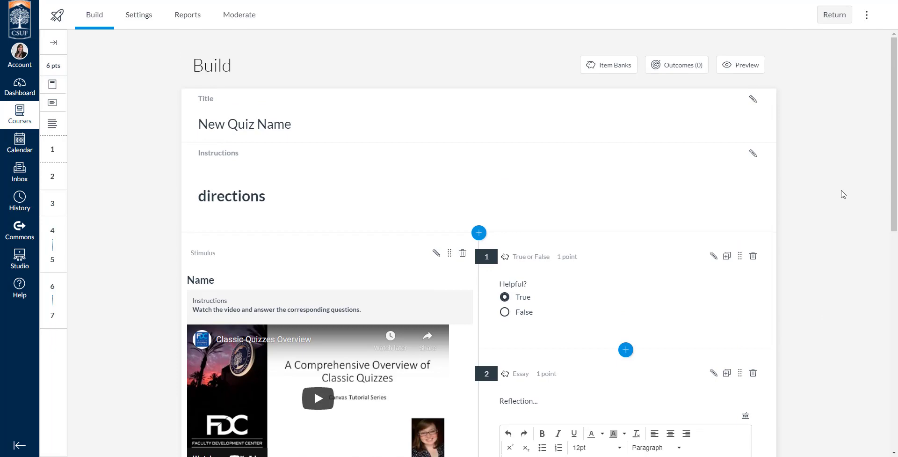
{"action": "scroll", "coordinate": [840, 196], "scroll_direction": "down", "scroll_amount": 10}
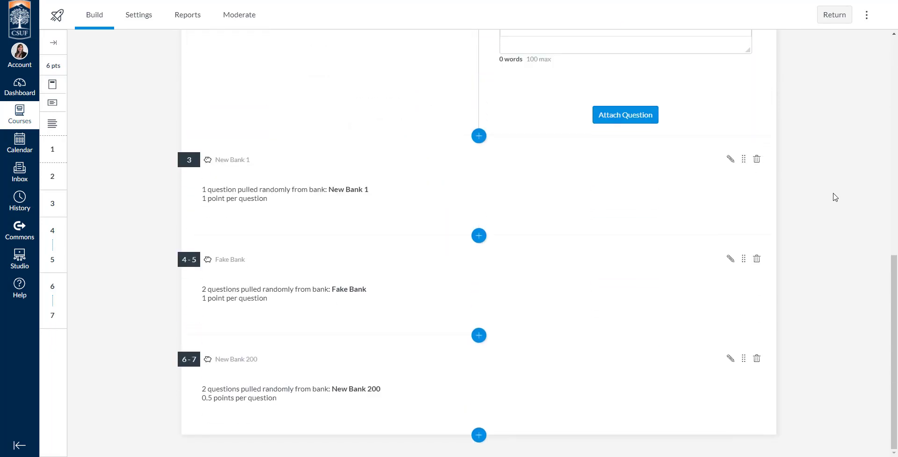
{"action": "scroll", "coordinate": [836, 197], "scroll_direction": "up", "scroll_amount": 10}
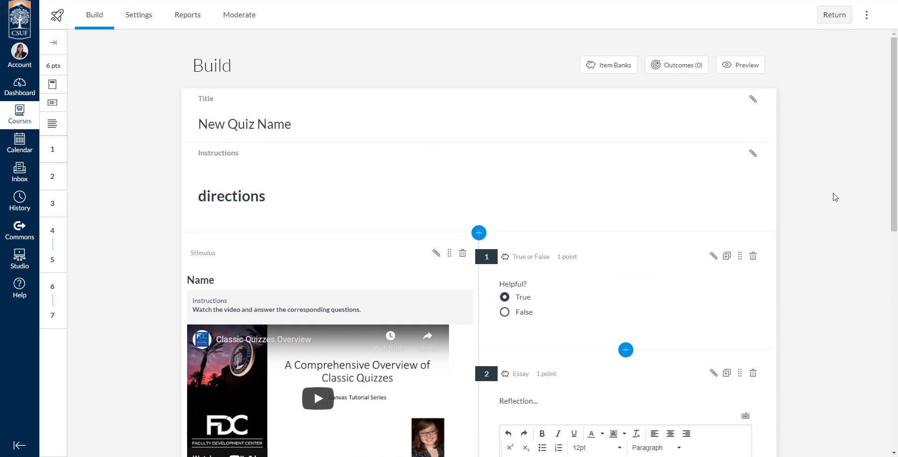